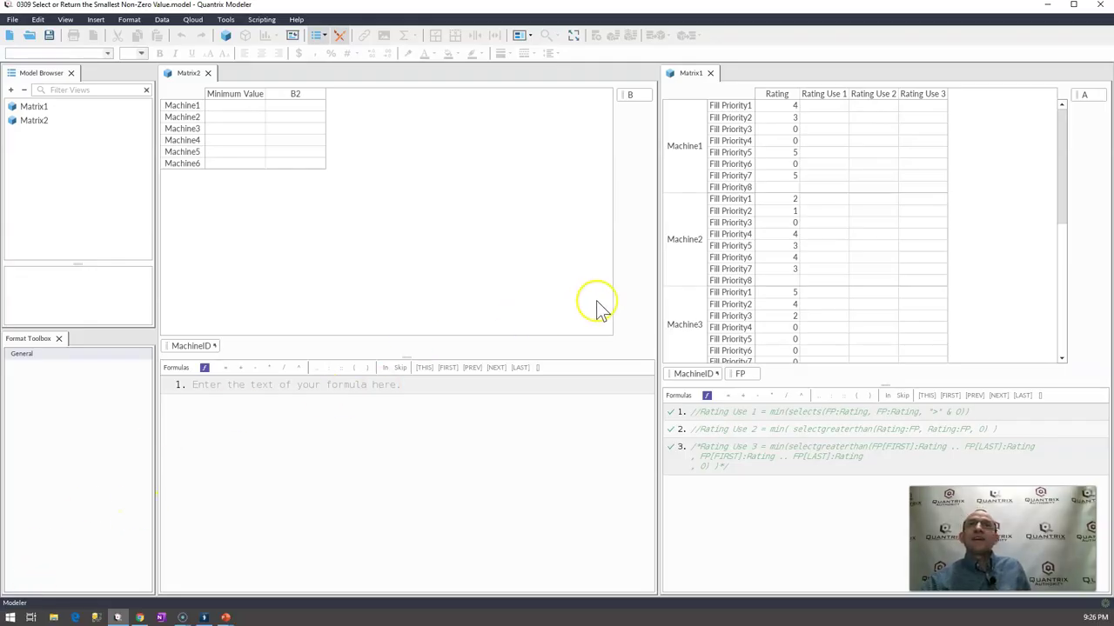
- Review Matrix1's Fill Priority1–8 rows and Rating column for each machine
left_click(699, 117)
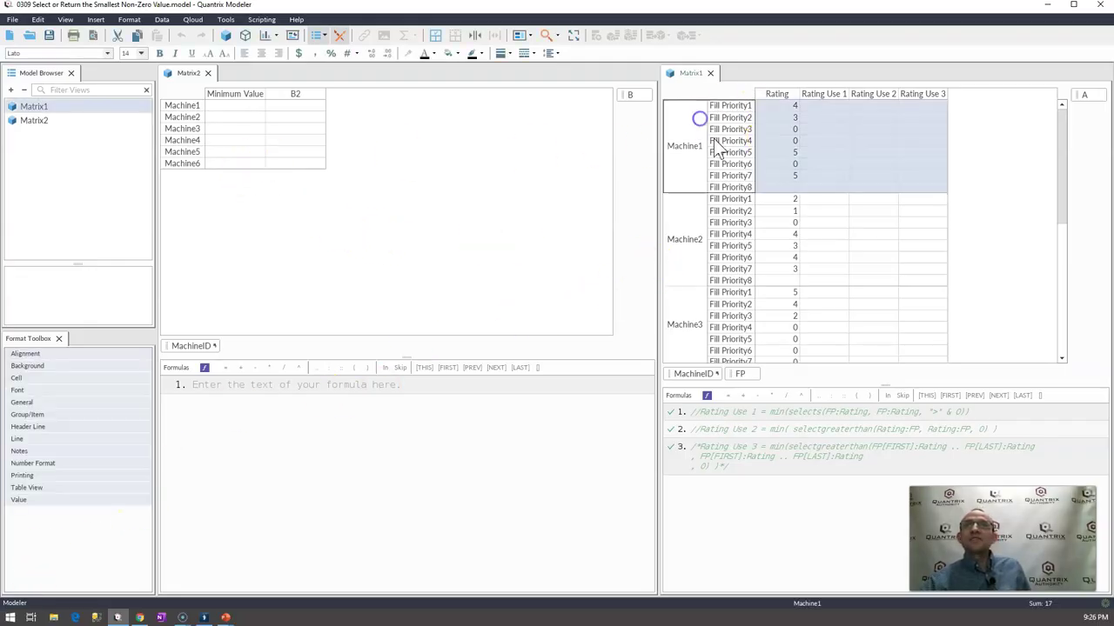
left_click_drag(729, 106, 736, 192)
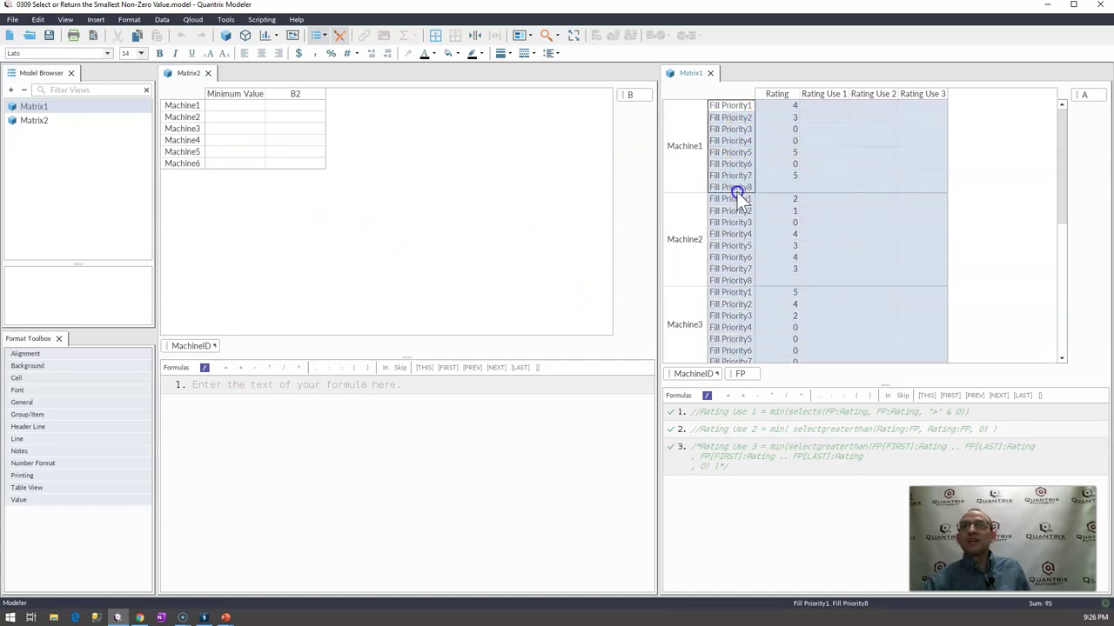
left_click(727, 105)
left_click_drag(730, 111, 725, 182)
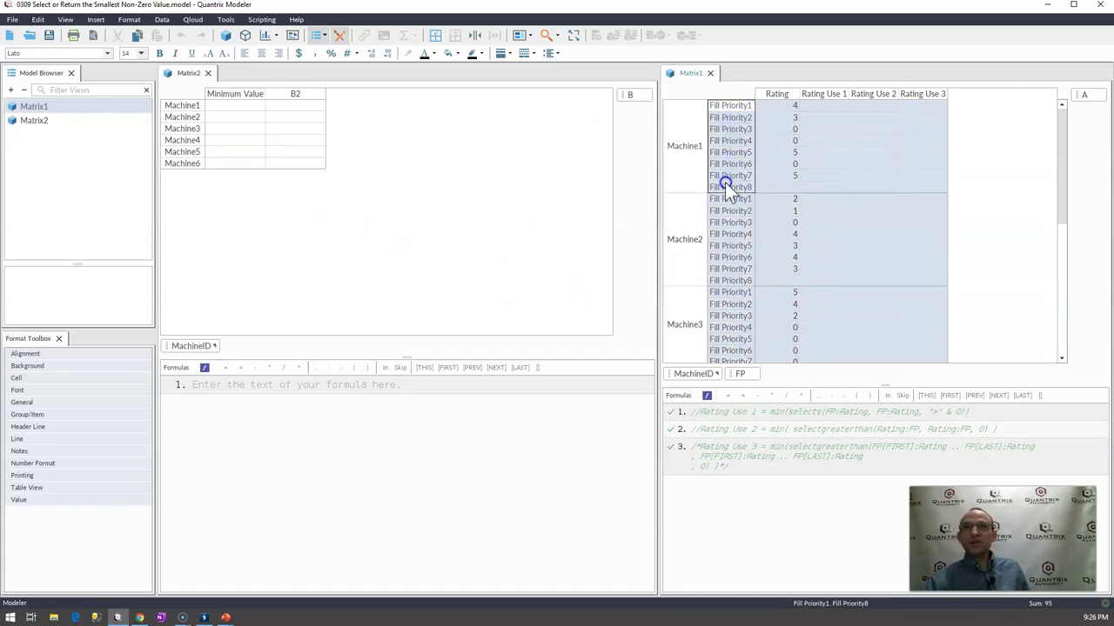
left_click(770, 97)
left_click(740, 105)
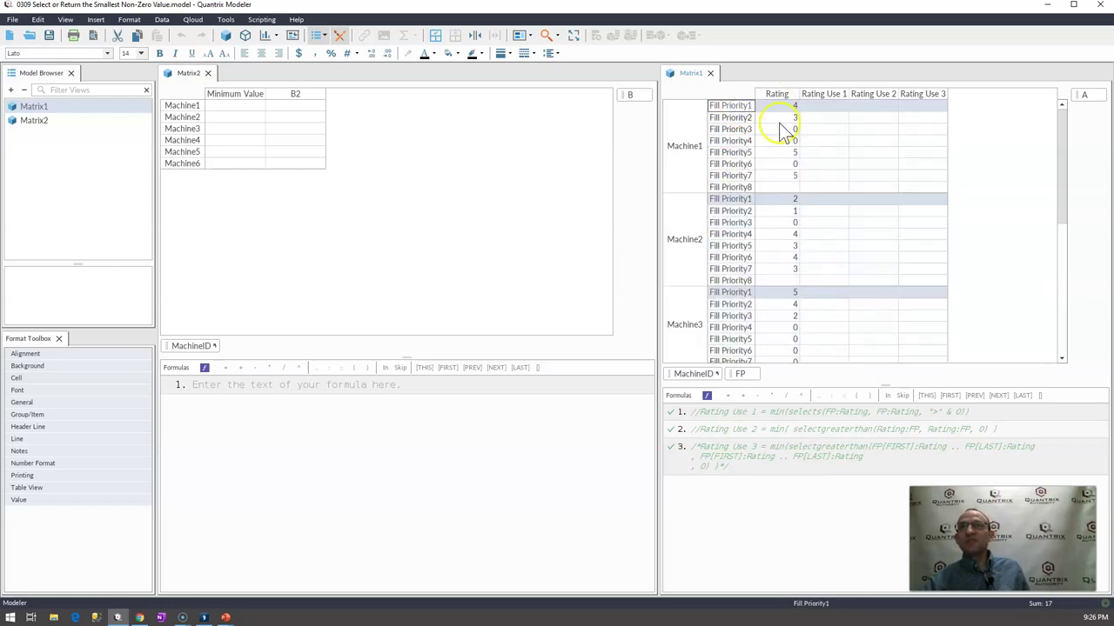
- Select Matrix2's whole Minimum Value column as the formula target
left_click(235, 118)
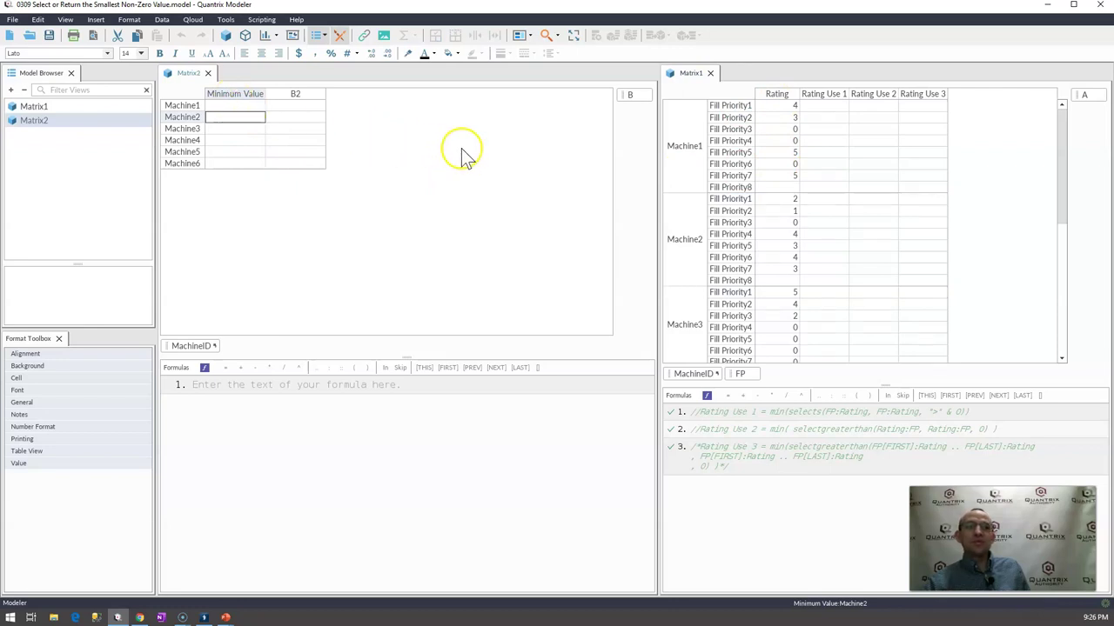
left_click_drag(785, 109, 789, 176)
left_click(246, 209)
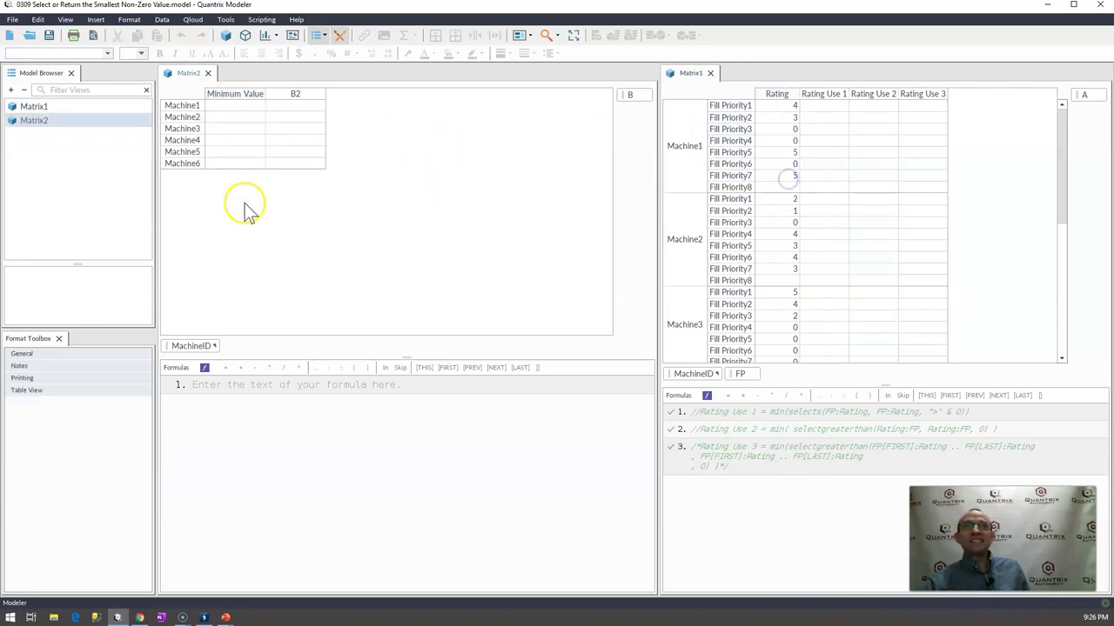
left_click(234, 105)
left_click(236, 93)
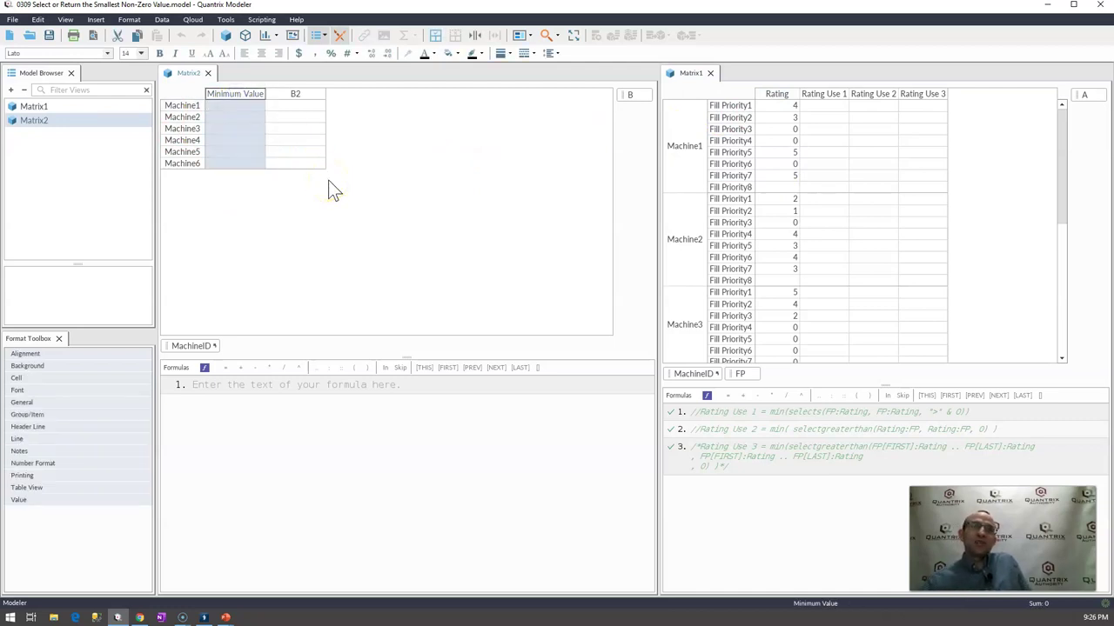
- Enter Minimum Value = min(selects(Matrix1::Rating, Matrix1::Rating, ">" & 0)), giving 3, 1, 2, 2, 2, 2
key("equal")
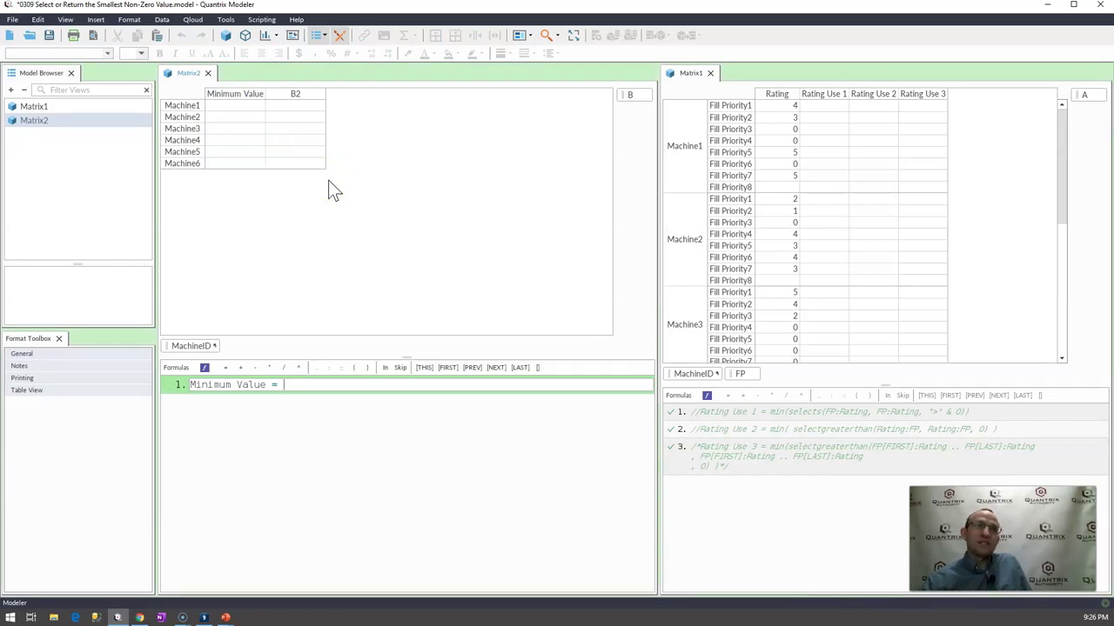
type("min")
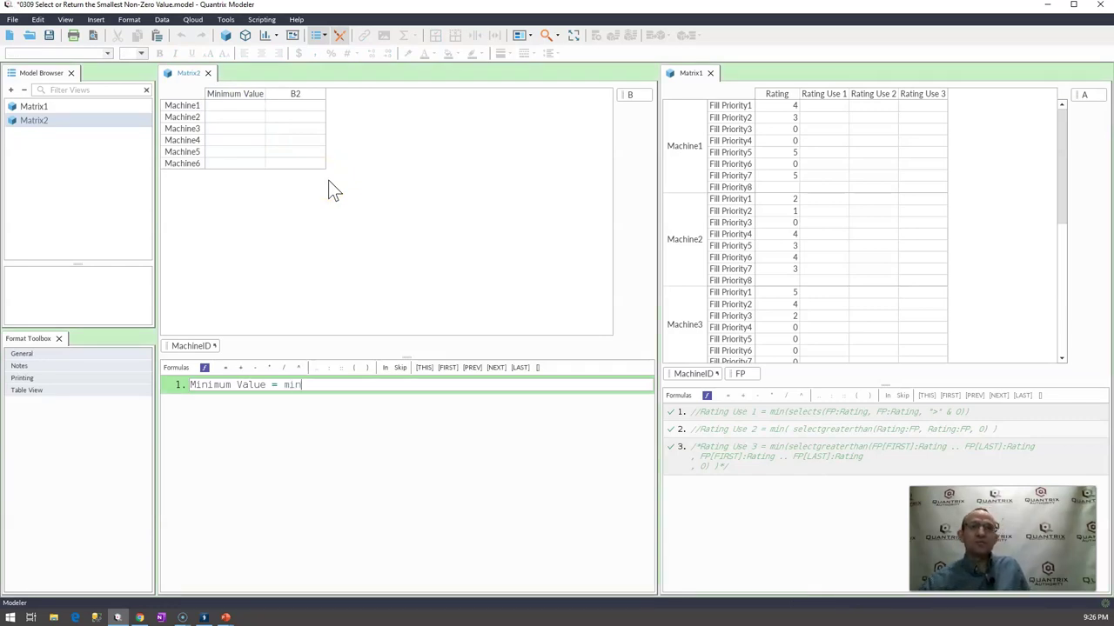
type("(select")
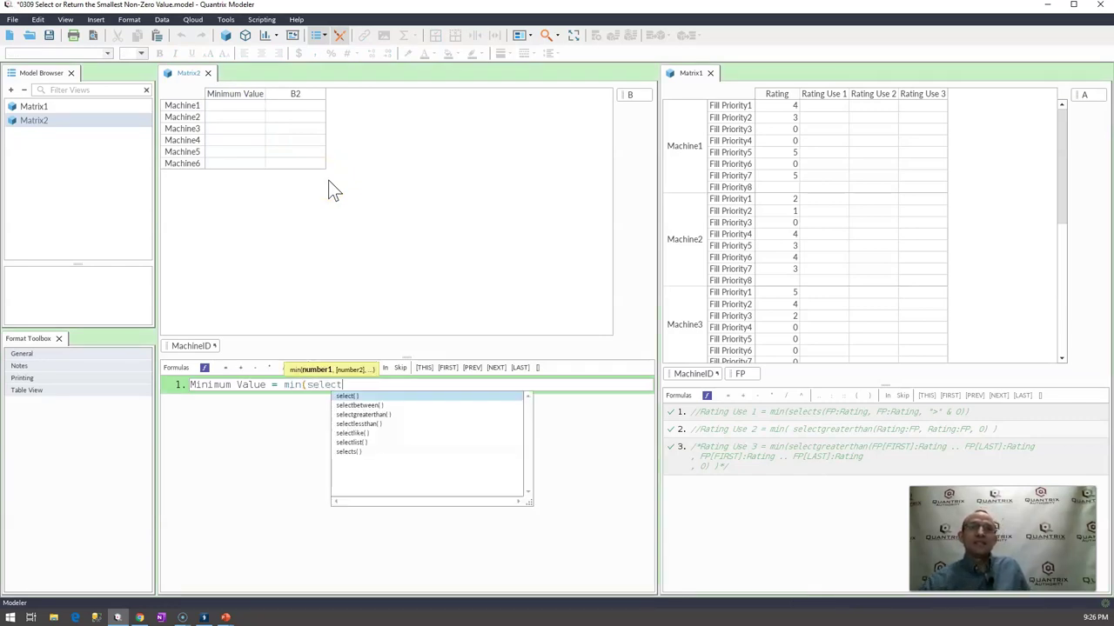
type("s")
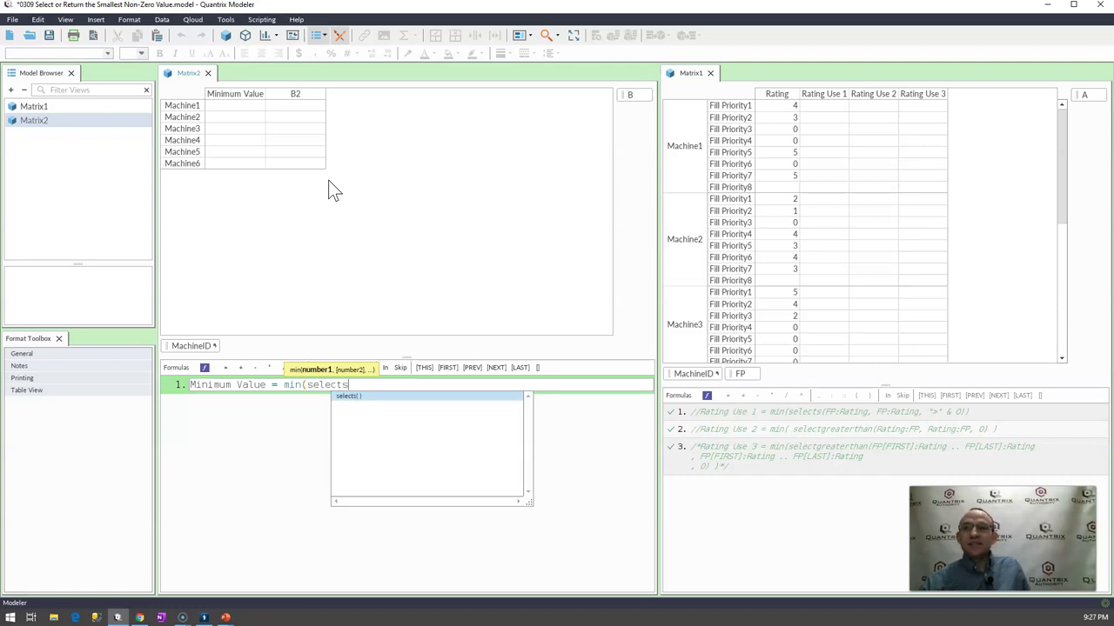
type("(")
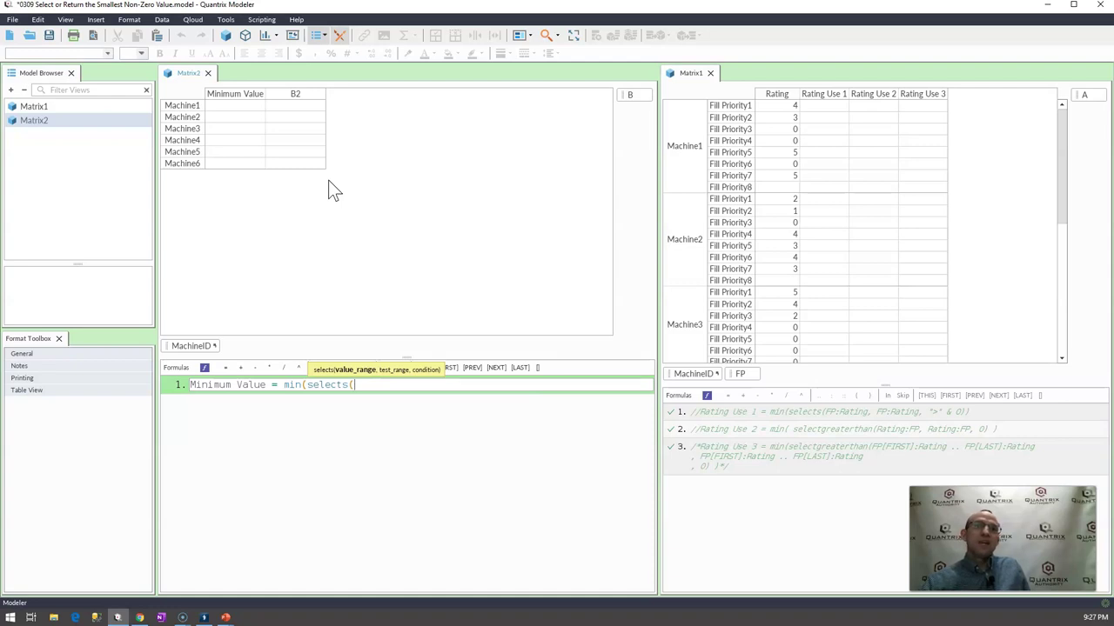
left_click(773, 98)
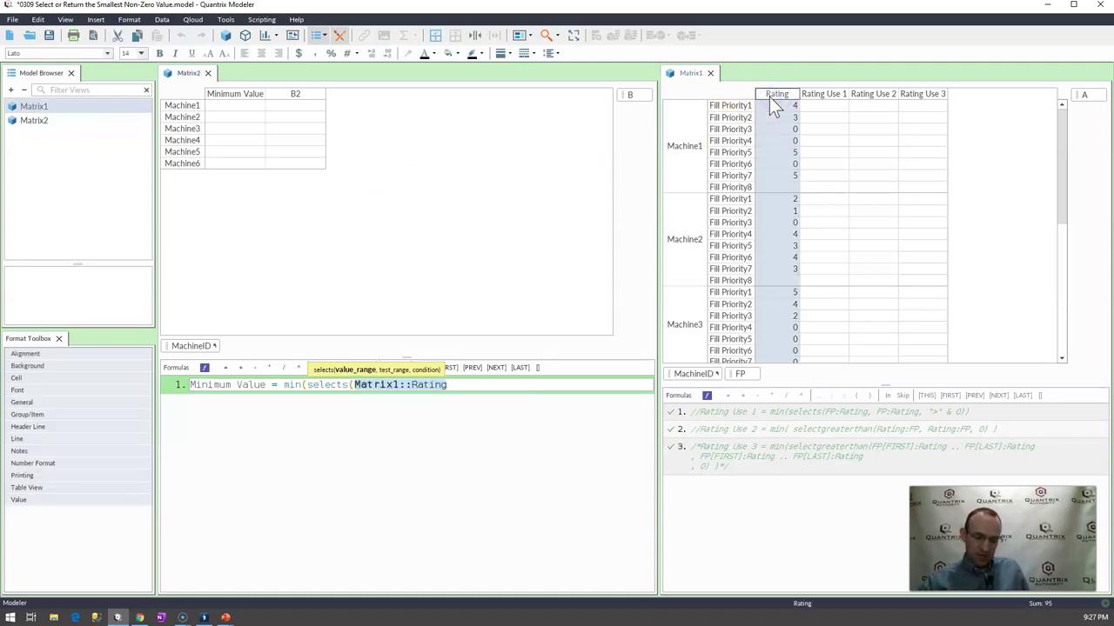
type(",")
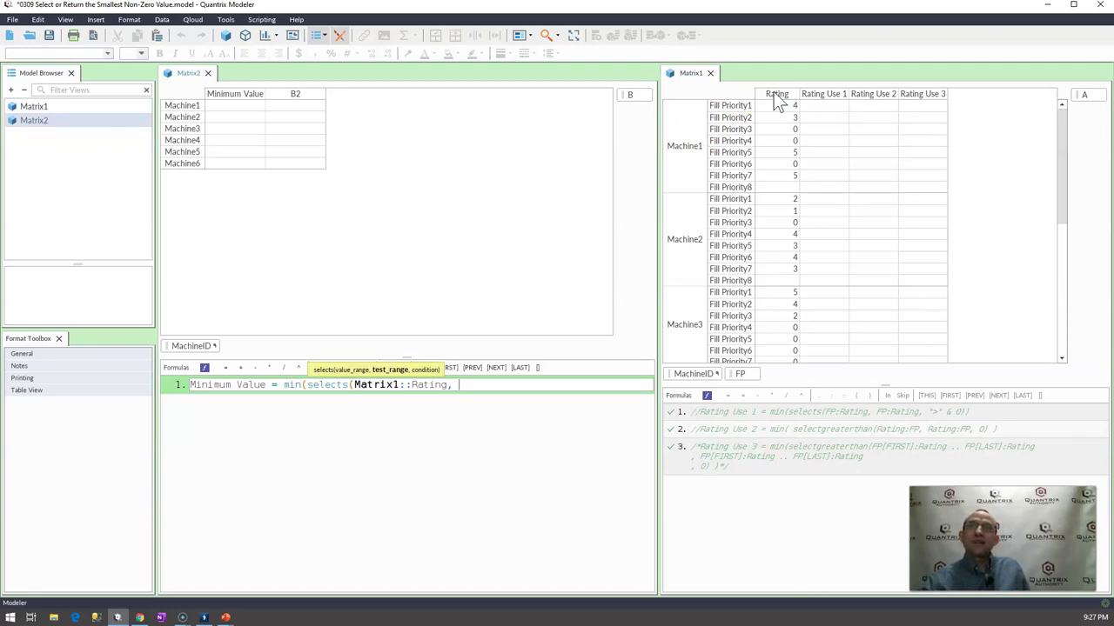
left_click(773, 92)
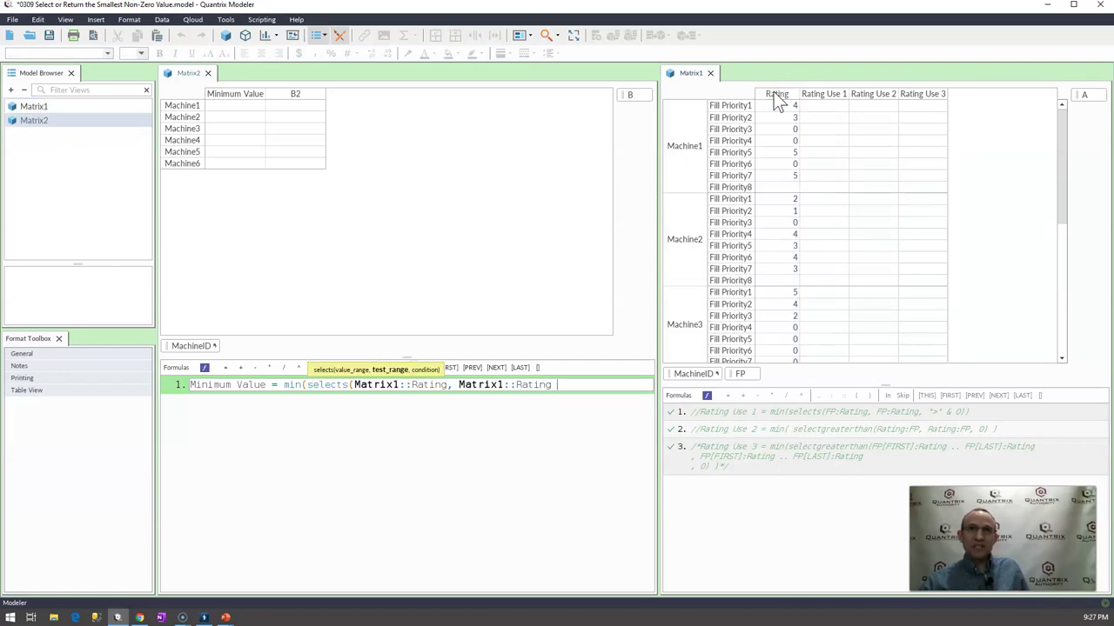
type(",")
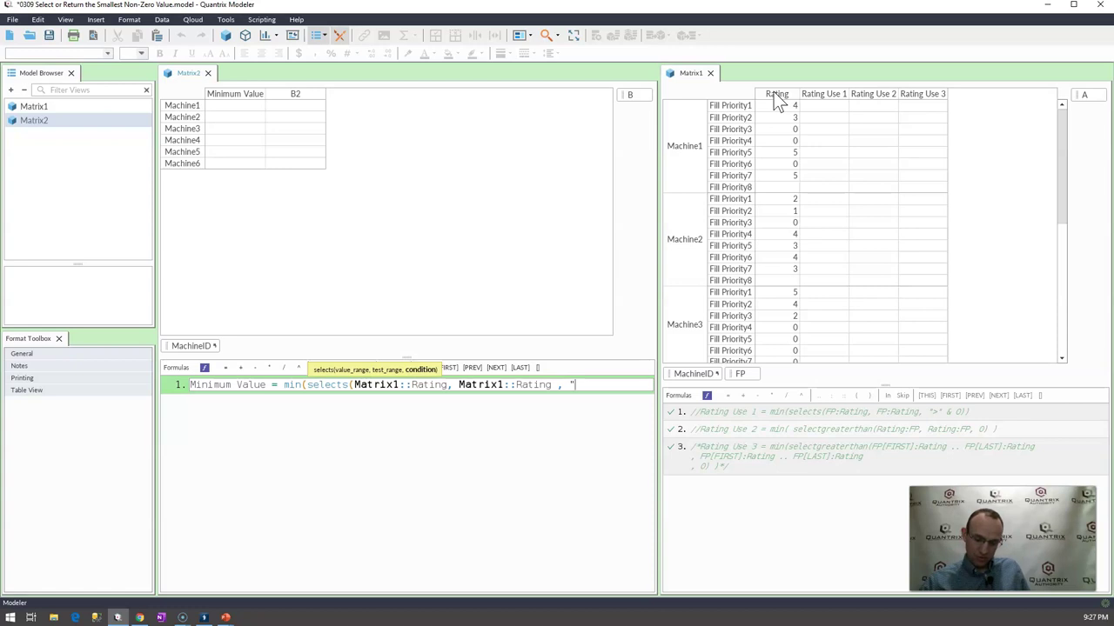
type("\" & ")
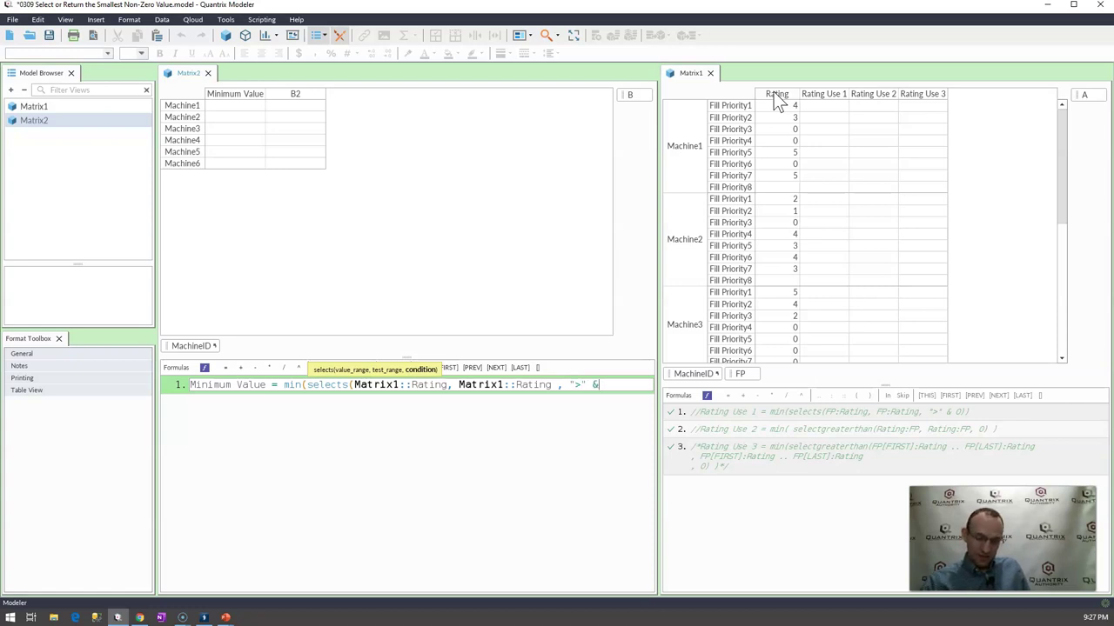
type(")")
key("Left")
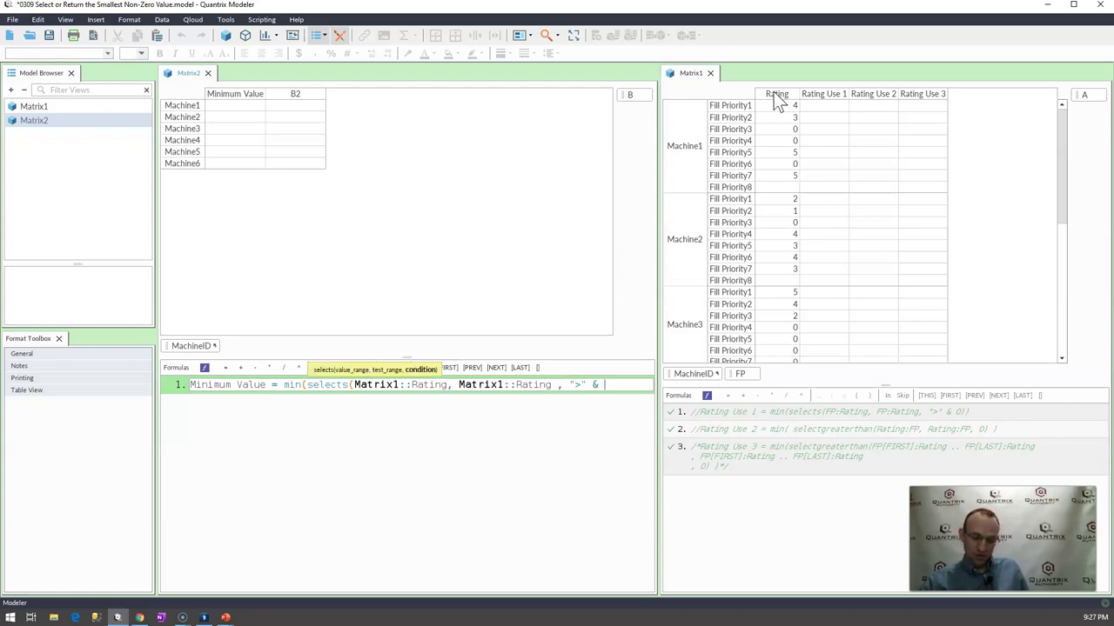
type("0")
key("Right")
key("Return")
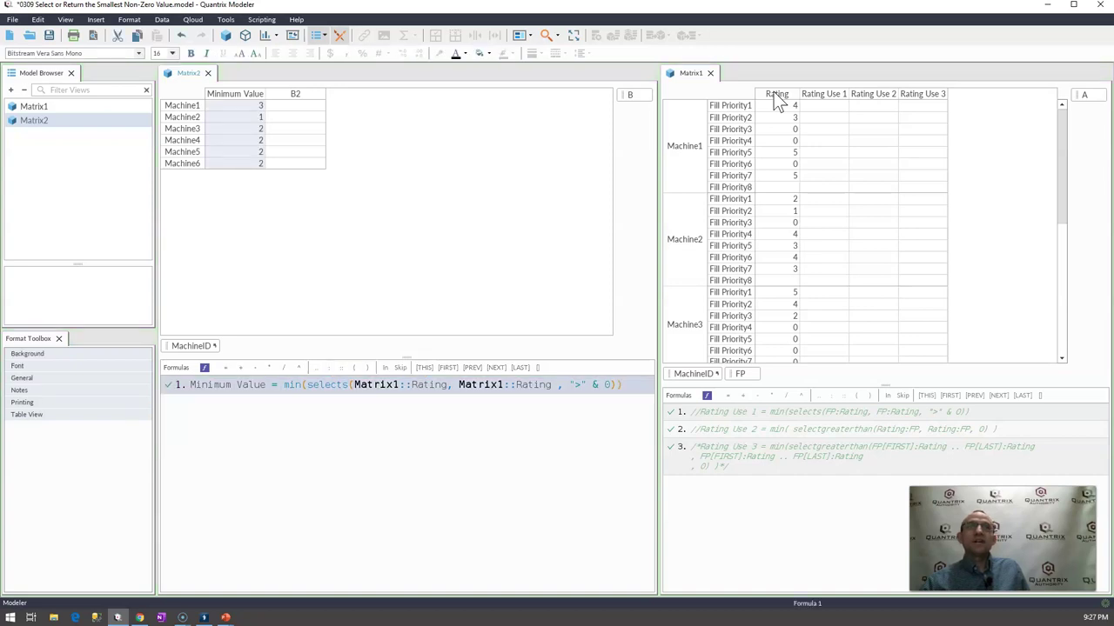
- Inspect Machine1's ratings and enter 1 in its empty Fill Priority8 rating
left_click(799, 172)
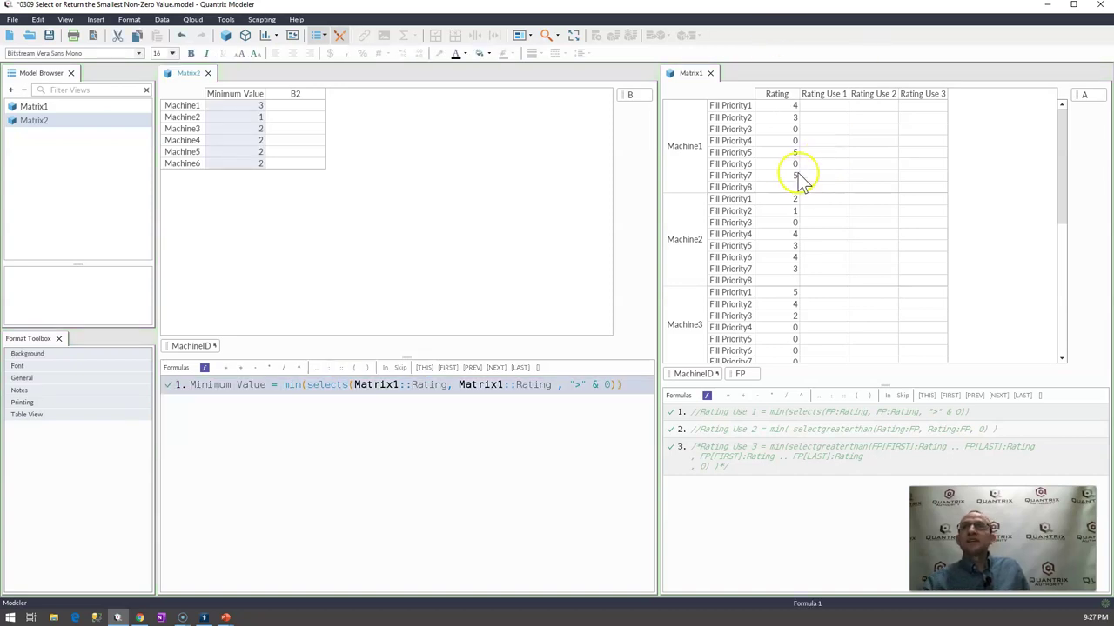
left_click(794, 118)
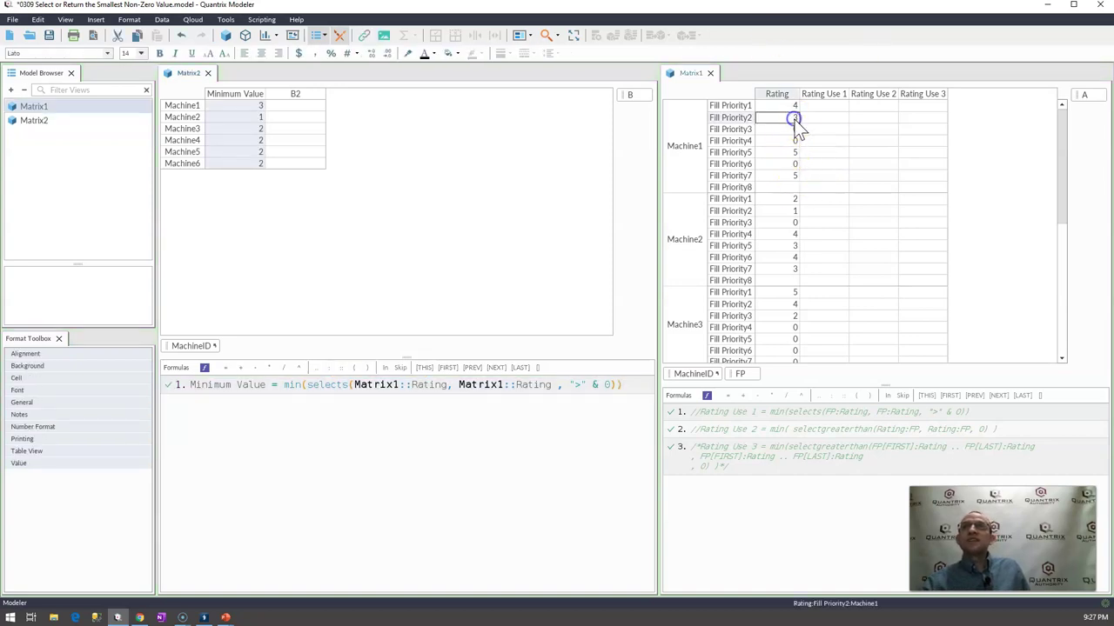
left_click(789, 163)
left_click(787, 188)
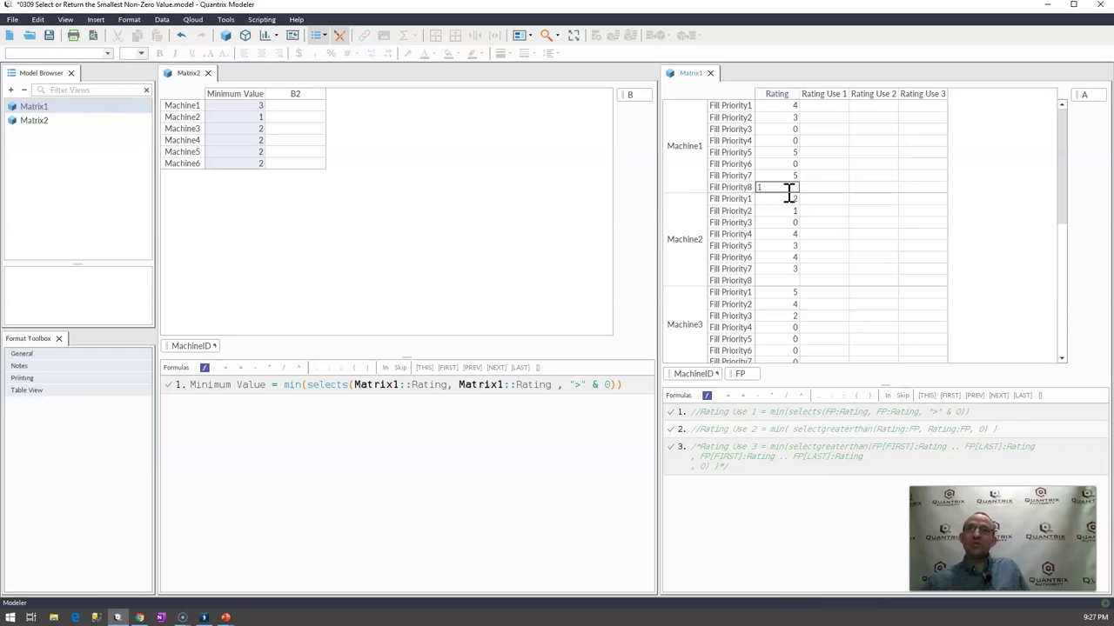
type("1")
key("Up")
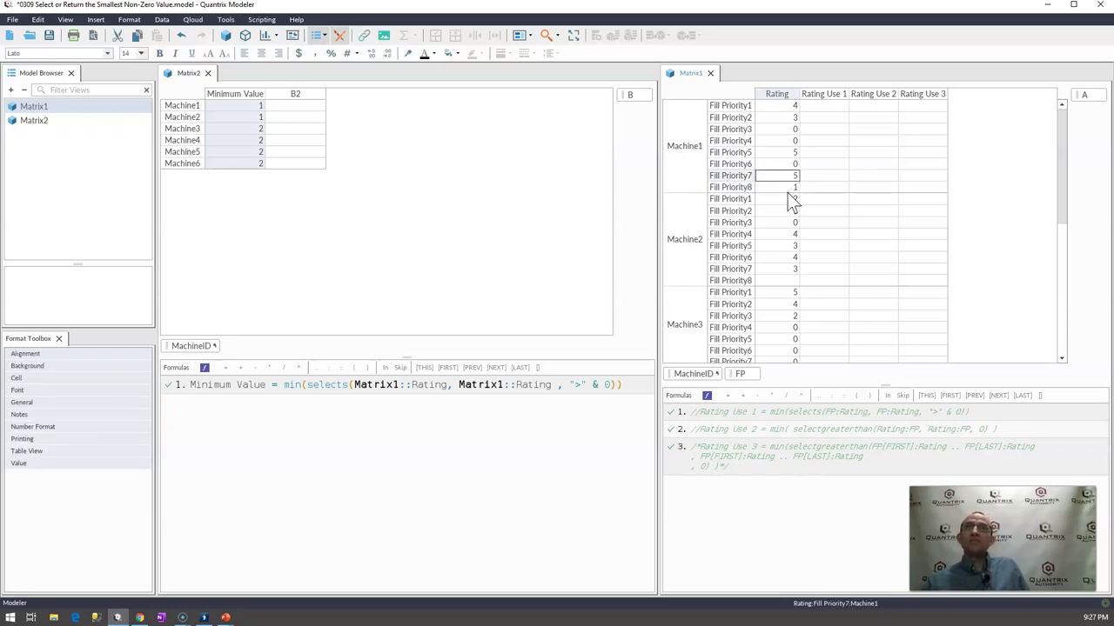
- Set Machine1's Fill Priority8 and Fill Priority2 ratings to 0, so Minimum Value becomes 4
key("Up")
key("Up")
key("Up")
key("Down")
key("Down")
key("Down")
key("Down")
type("0")
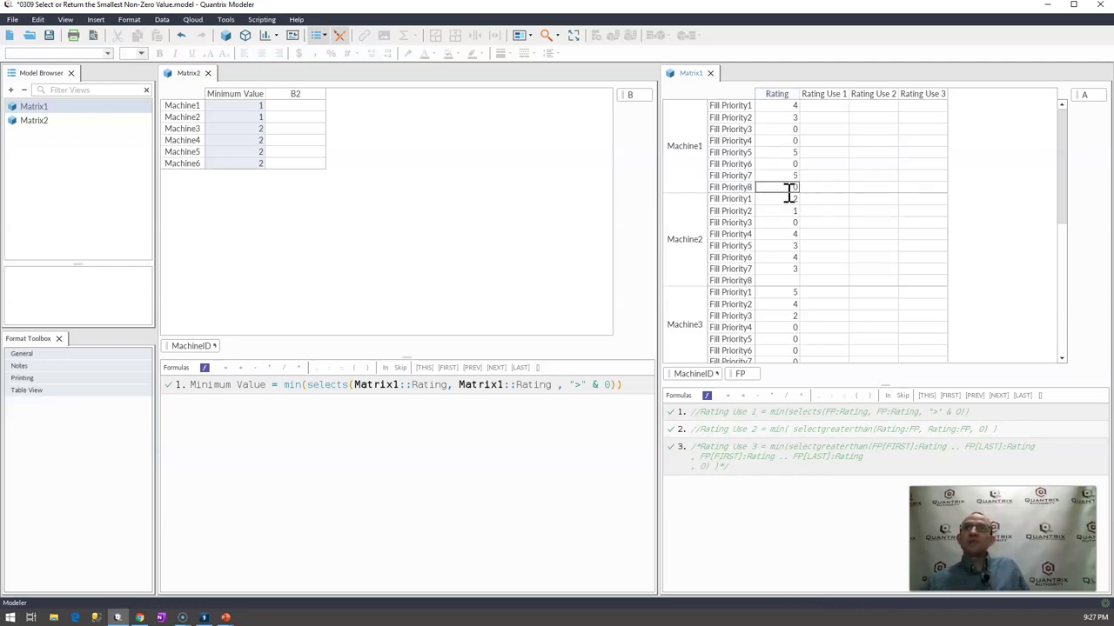
key("Up")
key("Up")
key("Up")
key("Up")
key("Up")
key("Up")
type("0")
key("Up")
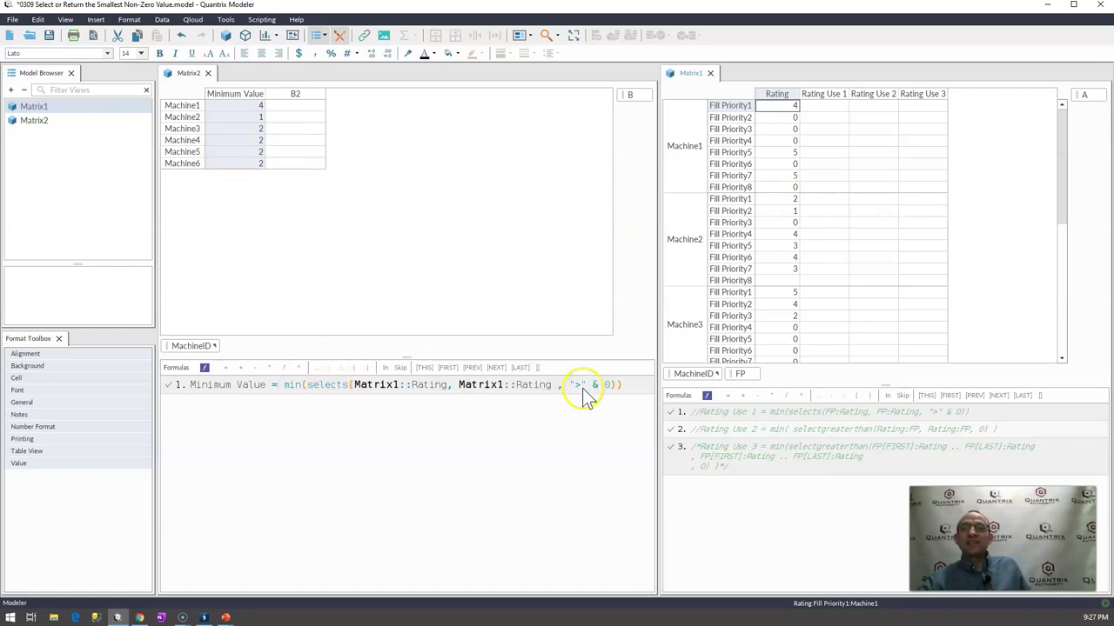
left_click(308, 389)
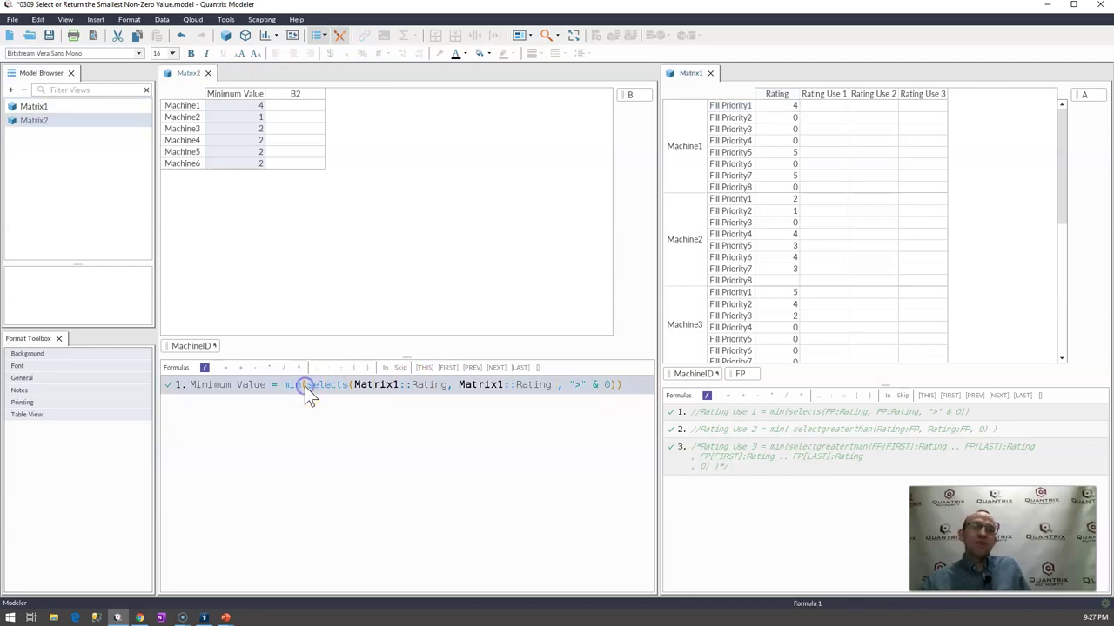
- Add the Matrix2 formula B2 = min(selectgreaterthan(Matrix1::Rating, Matrix1::Rating, 0))
key("Return")
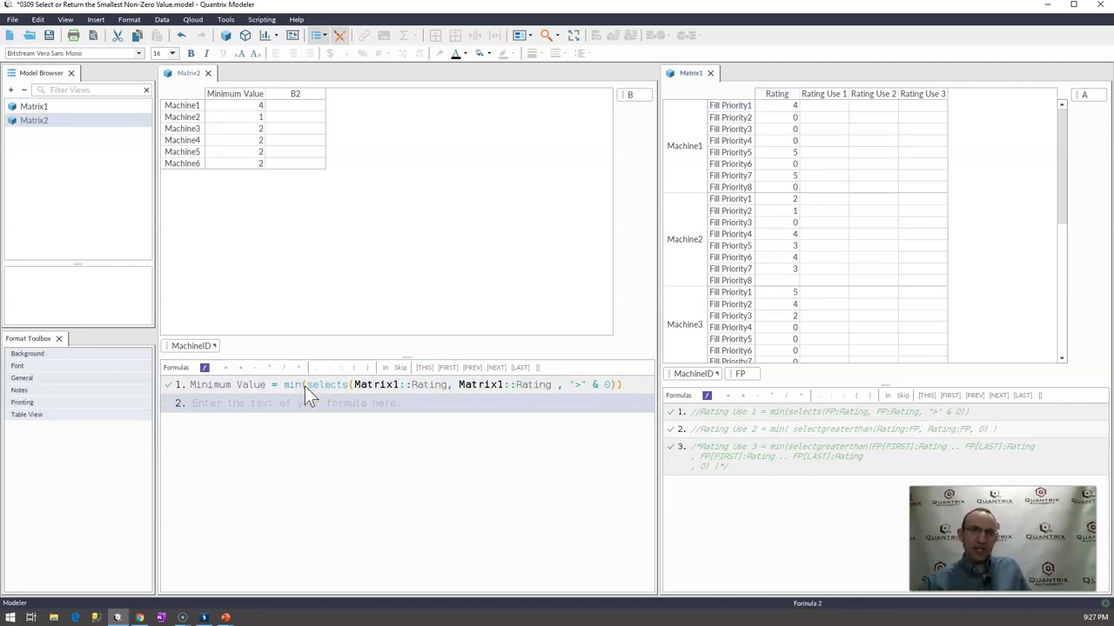
type("B2 = ")
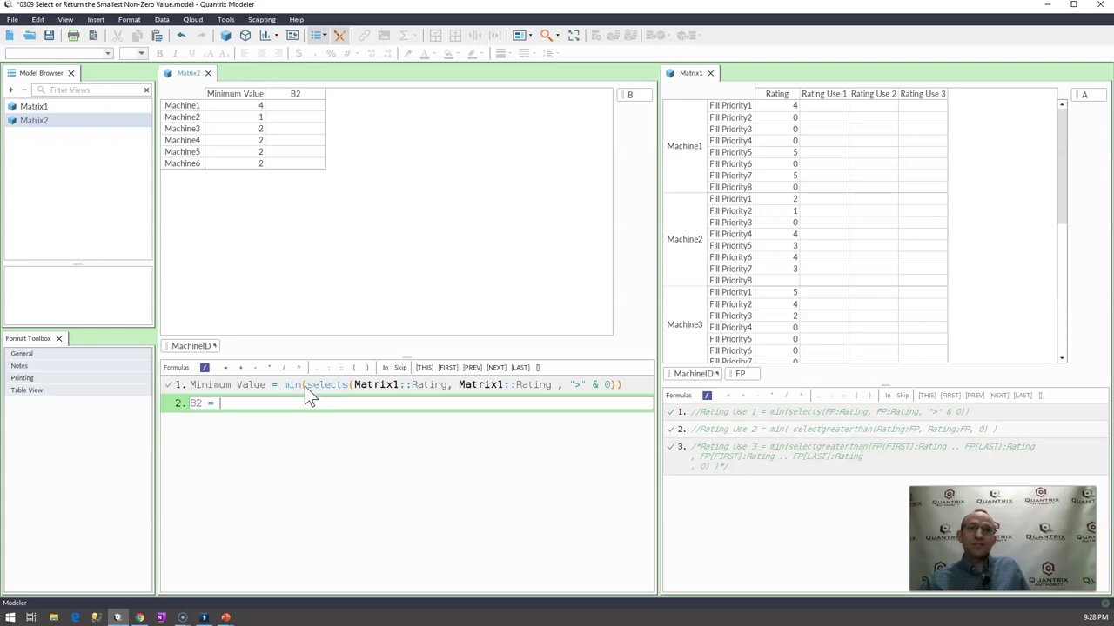
type("min(selec")
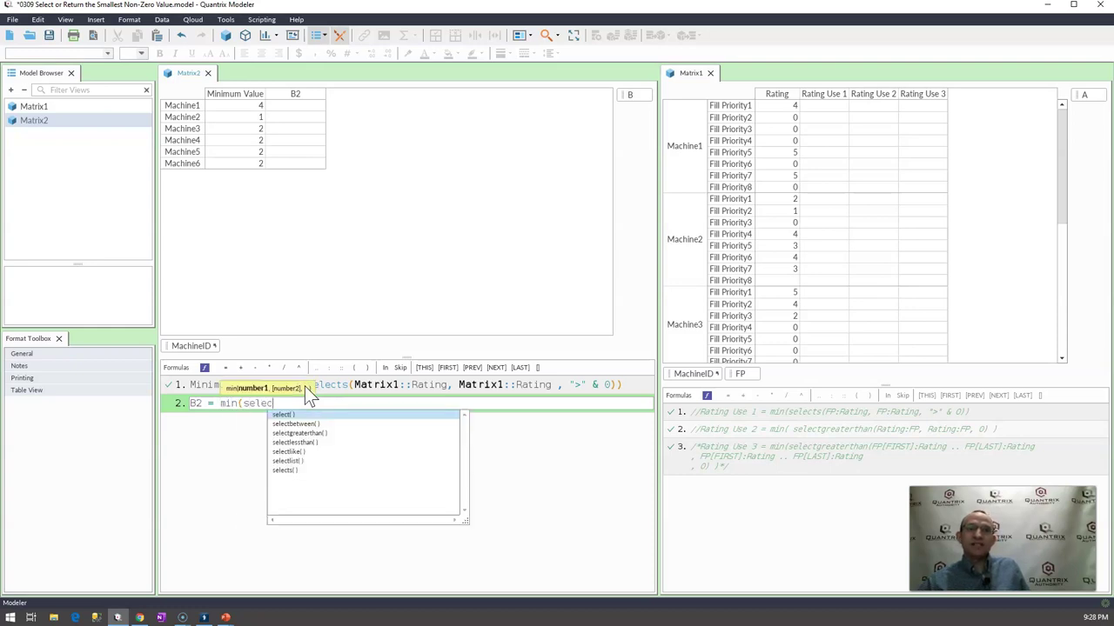
type("t")
key("Down")
key("Down")
key("Return")
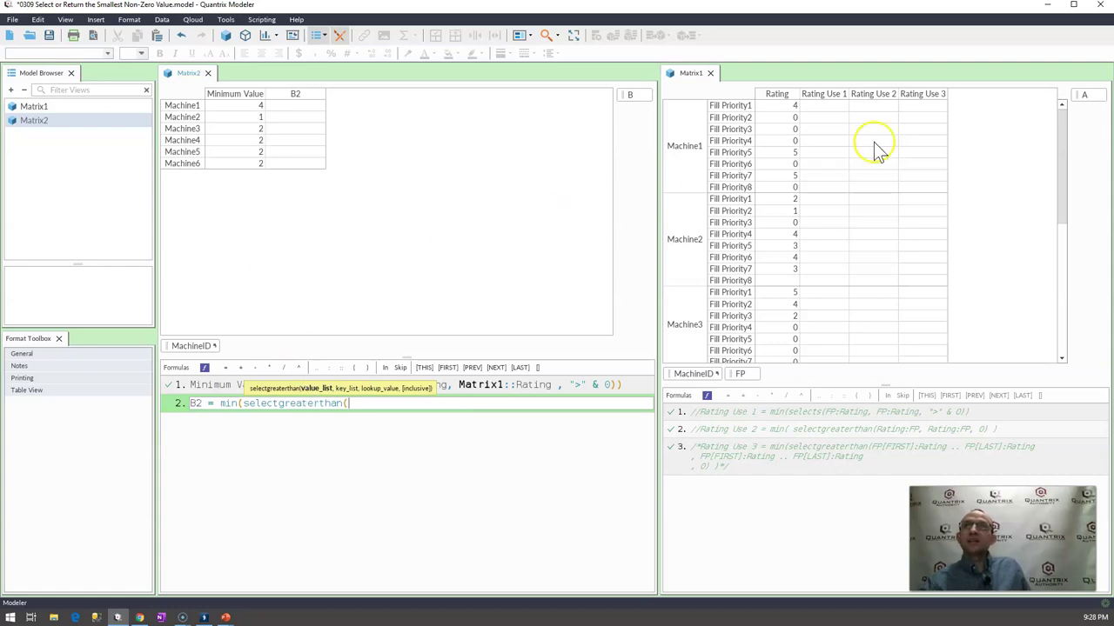
left_click(781, 94)
type(",")
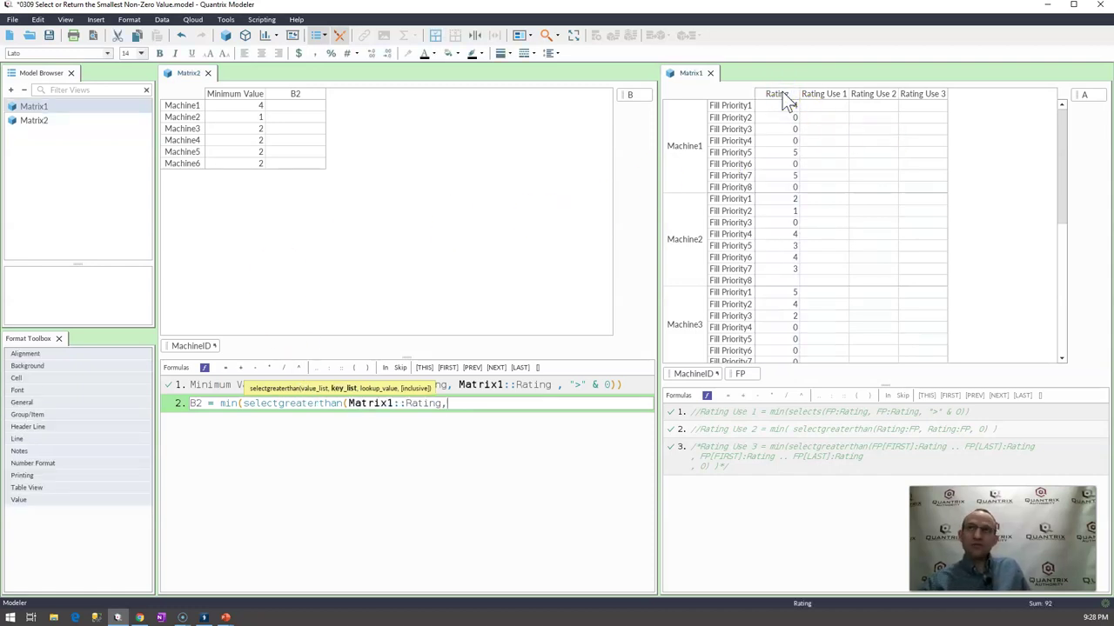
left_click(782, 93)
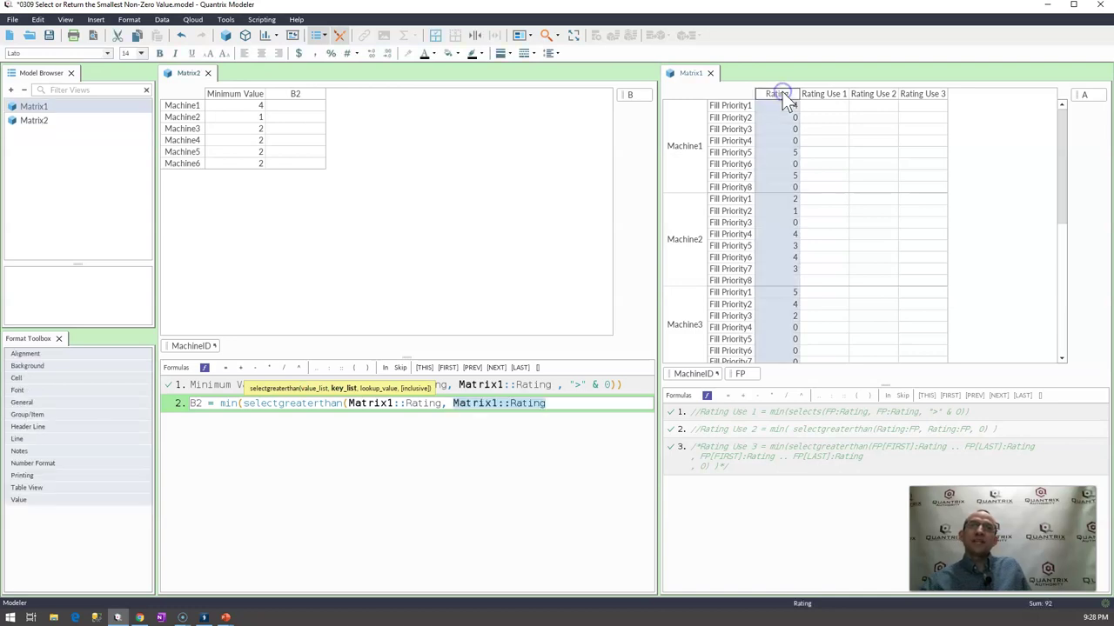
type(", ")
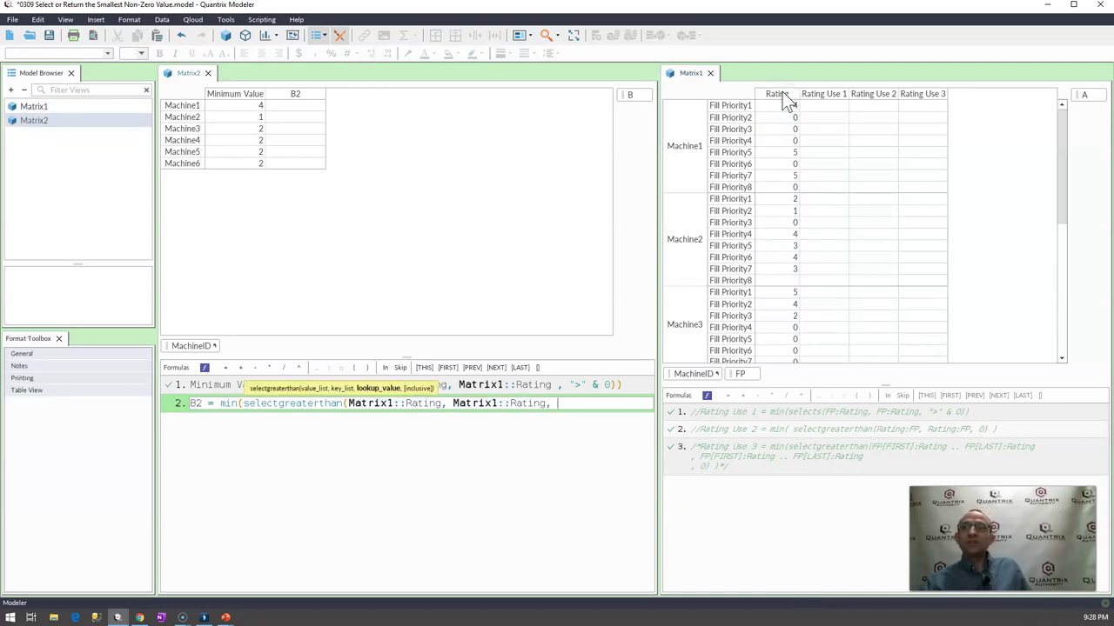
type("0)")
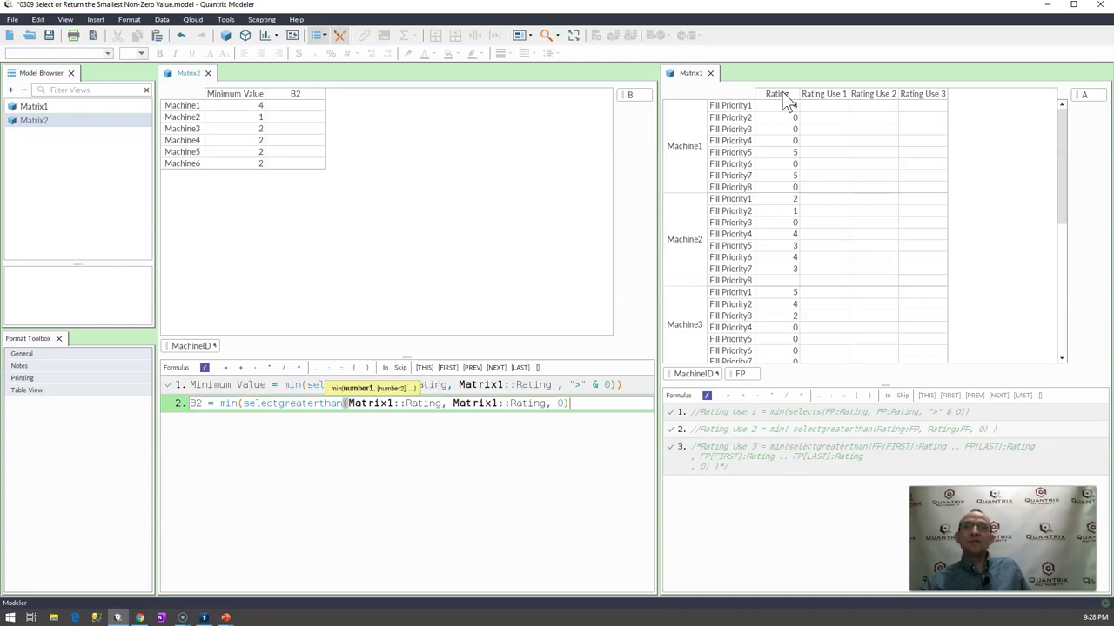
type(" )")
key("Return")
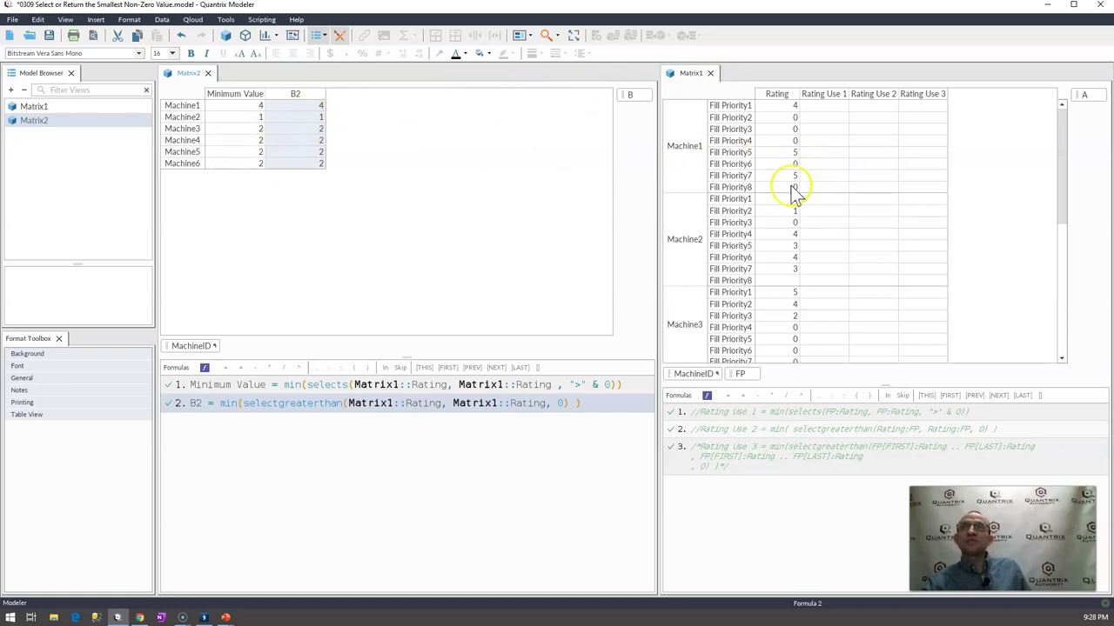
- Enter a 0.1 rating in Machine2's Fill Priority8 and check its B2 result
left_click(785, 281)
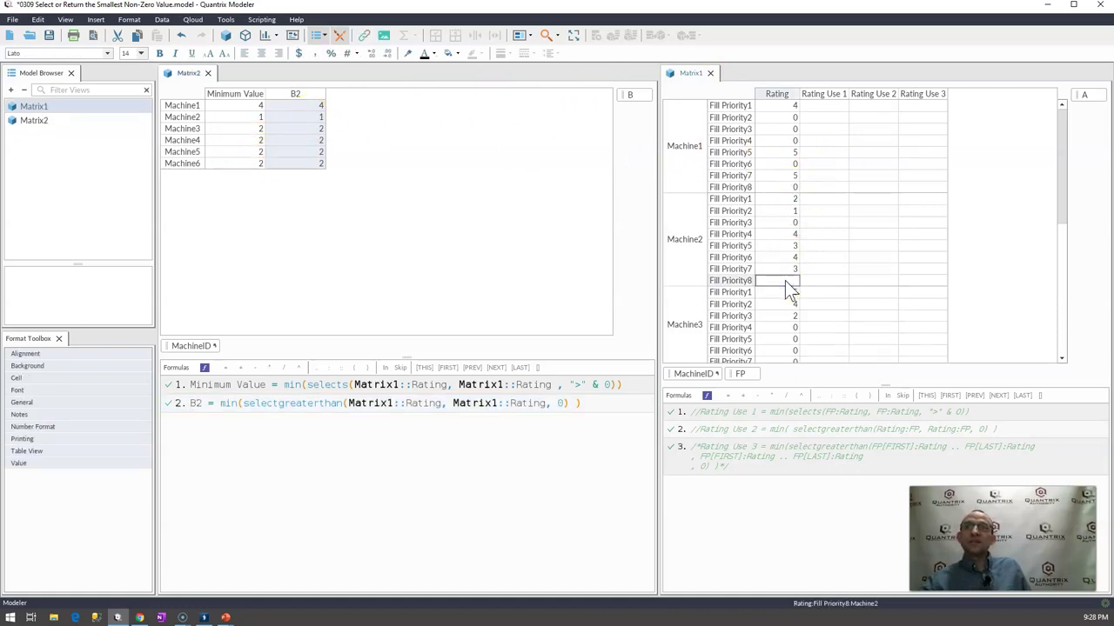
type("1")
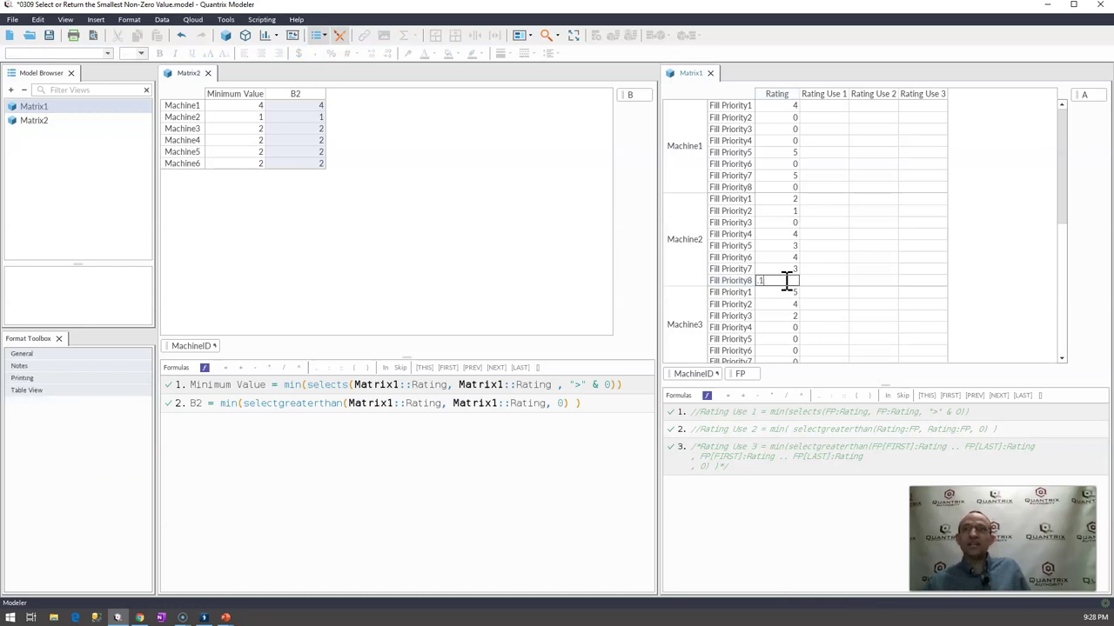
key("Return")
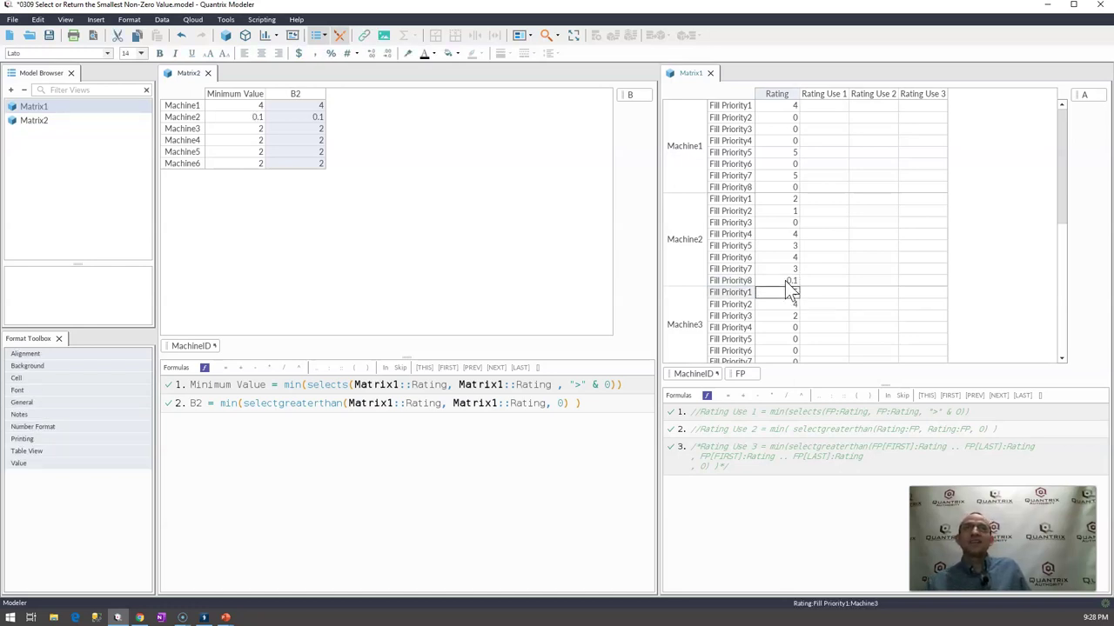
left_click(313, 116)
- Clear Machine2's Fill Priority3 through Fill Priority8 ratings
left_click(787, 283)
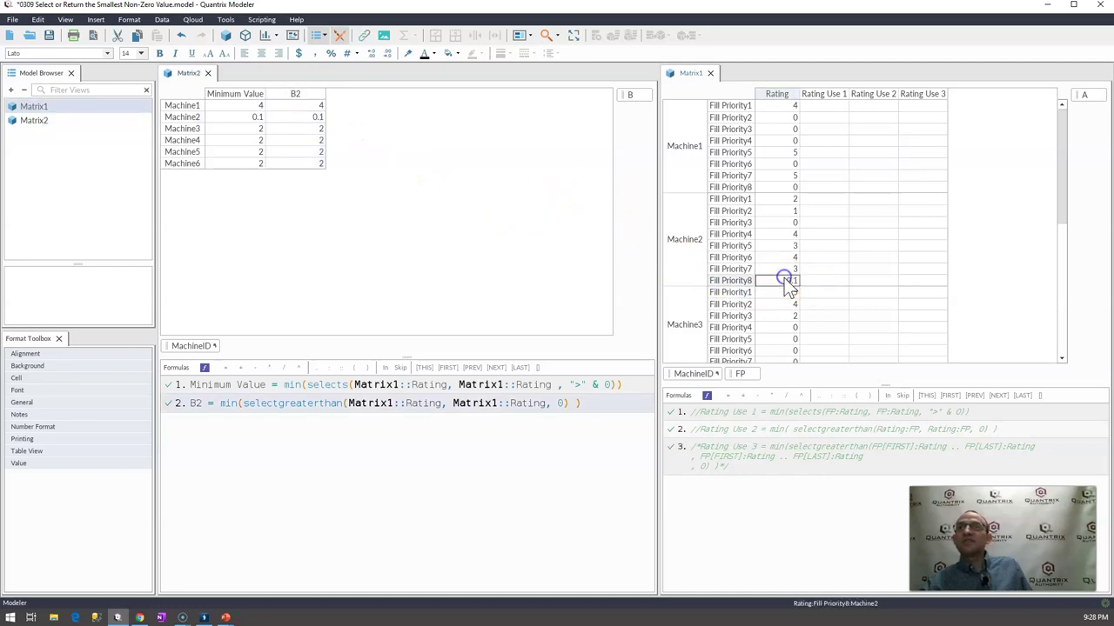
left_click(781, 223)
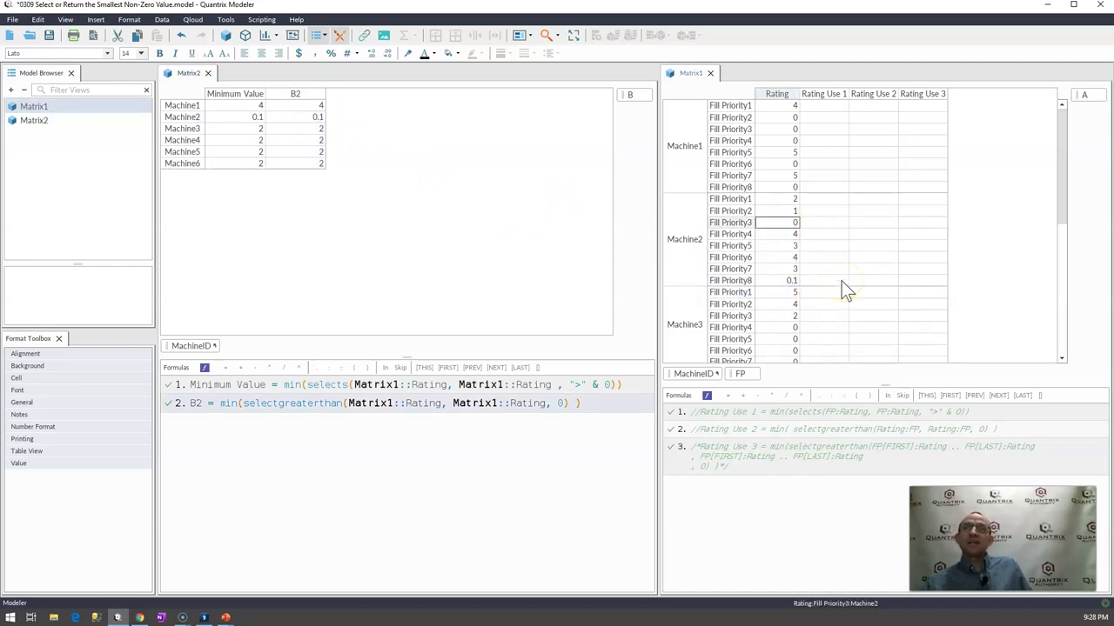
key("shift+Down")
key("shift+Down")
key("shift+Down")
key("shift+Down")
key("shift+Down")
key("Delete")
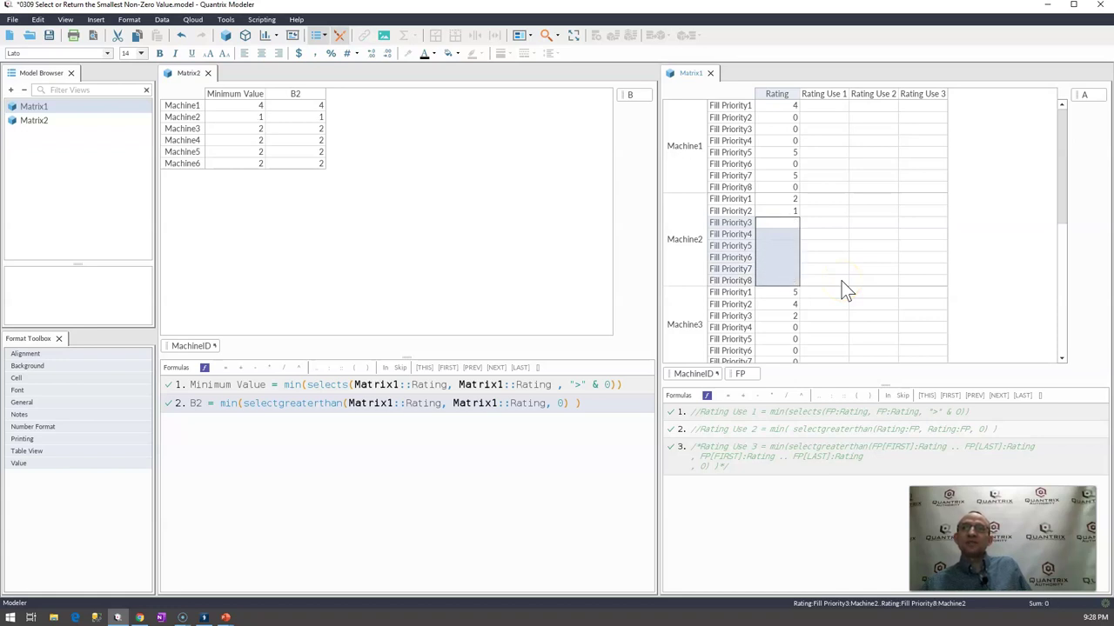
key("Up")
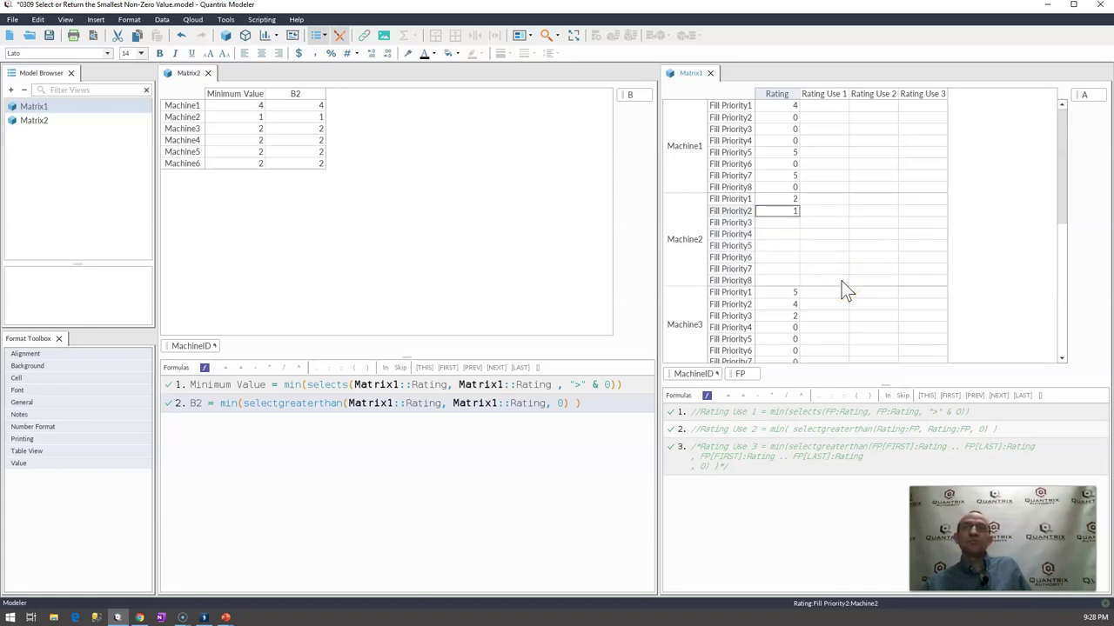